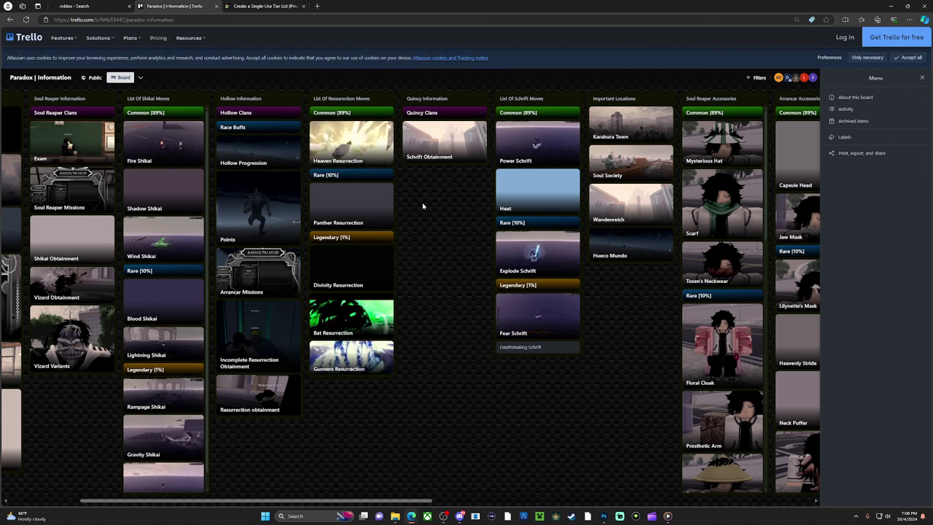
Open the Heaven Resurrection card, expand its Moves 1–3 description and enlarge the Spear Shield GIF
{"action": "left_click", "coordinate": [334, 156]}
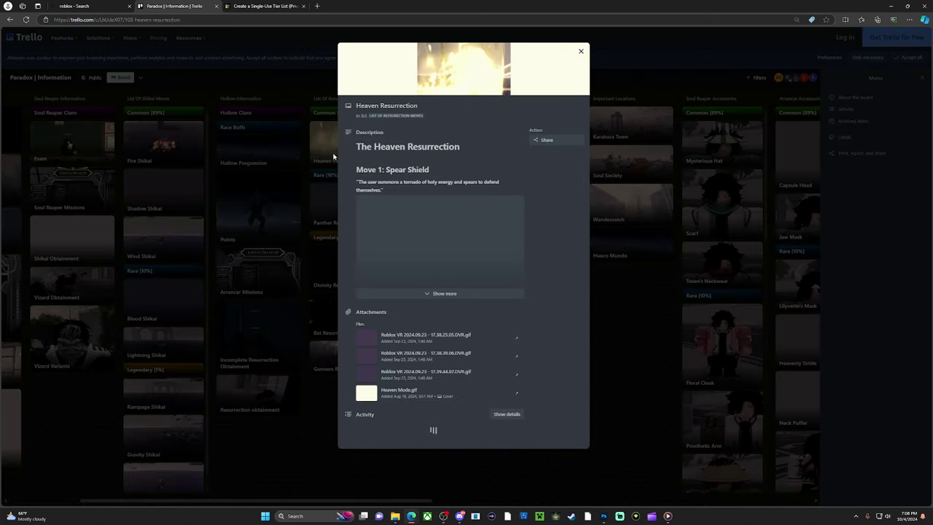
{"action": "left_click", "coordinate": [443, 293]}
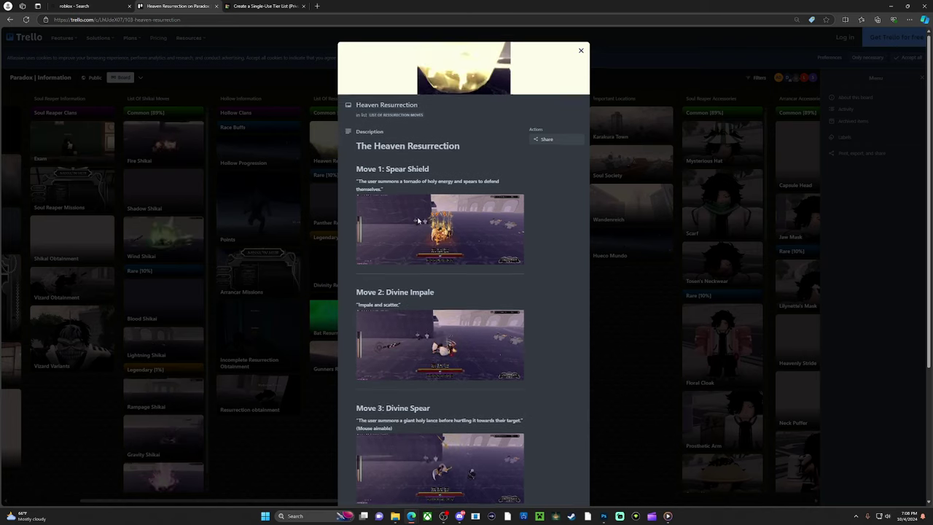
{"action": "left_click", "coordinate": [418, 206]}
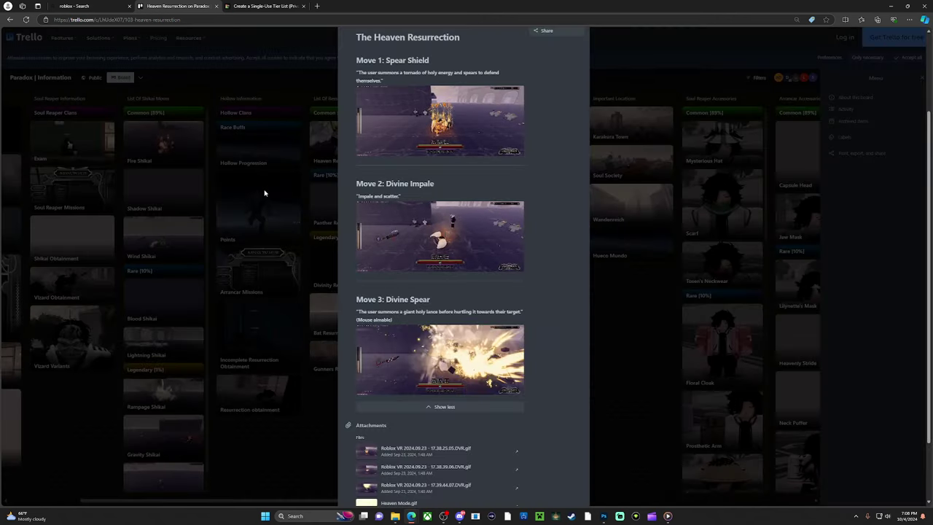
Close the Heaven card and open Panther Resurrection with all three moves expanded
{"action": "left_click", "coordinate": [264, 192]}
{"action": "left_click", "coordinate": [319, 203]}
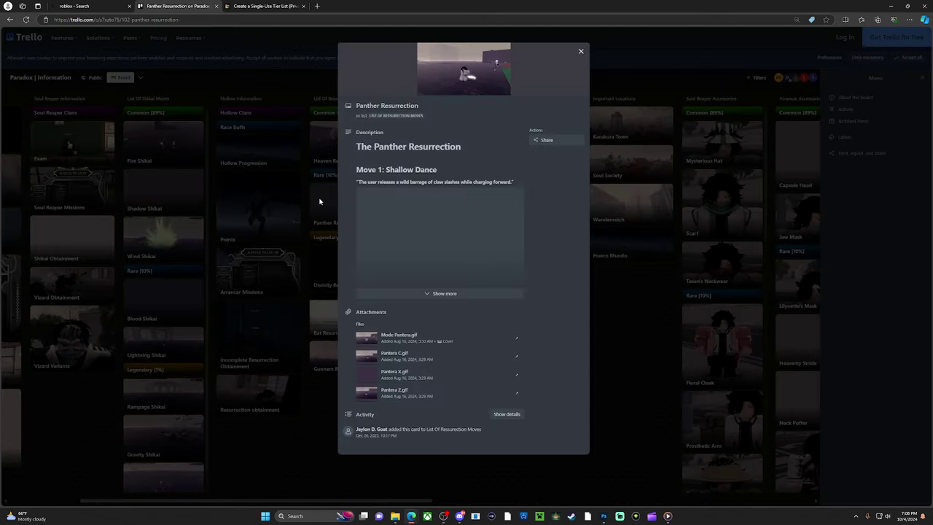
{"action": "left_click", "coordinate": [436, 291]}
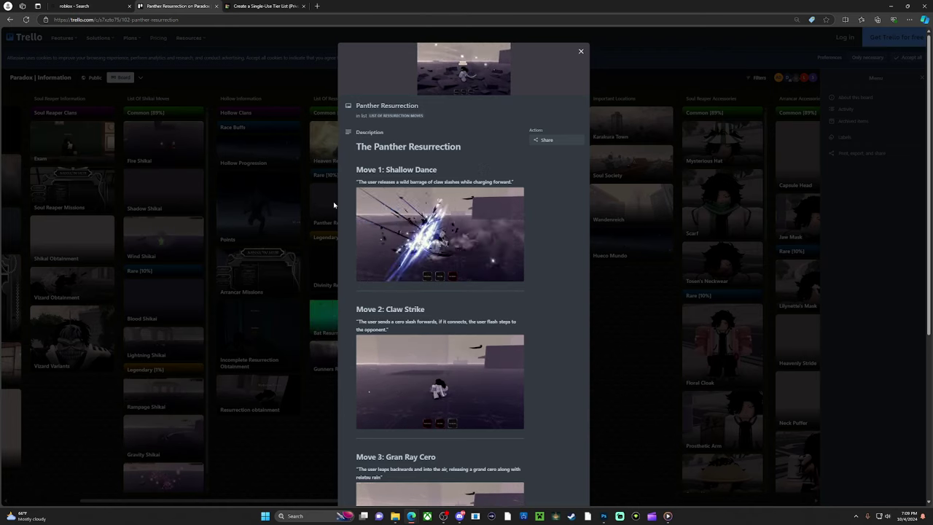
View the Pantera X and Gran Ray Cero move GIFs enlarged, then close the Panther card
{"action": "scroll", "coordinate": [458, 228], "scroll_direction": "down", "scroll_amount": 1}
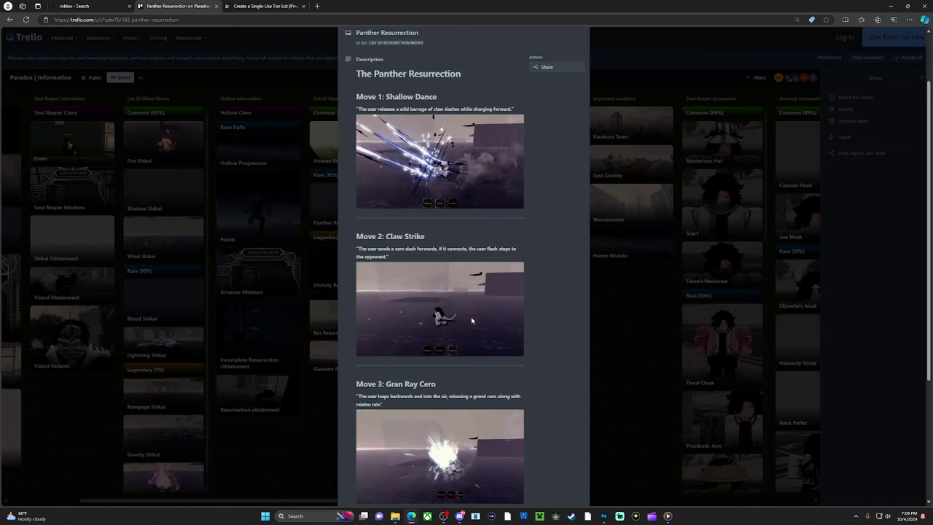
{"action": "scroll", "coordinate": [458, 289], "scroll_direction": "down", "scroll_amount": 1}
{"action": "left_click", "coordinate": [458, 289]}
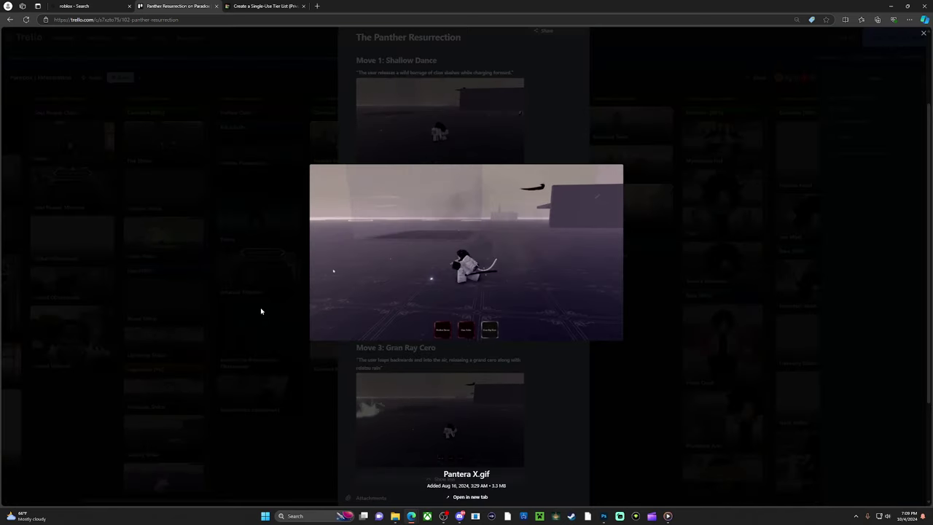
{"action": "left_click", "coordinate": [328, 337]}
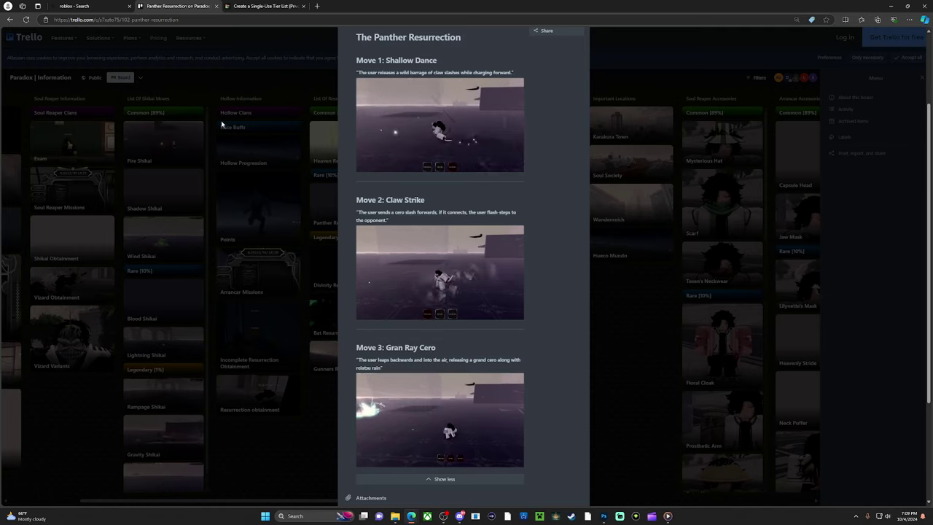
{"action": "scroll", "coordinate": [291, 146], "scroll_direction": "down", "scroll_amount": 2}
{"action": "left_click", "coordinate": [363, 279]}
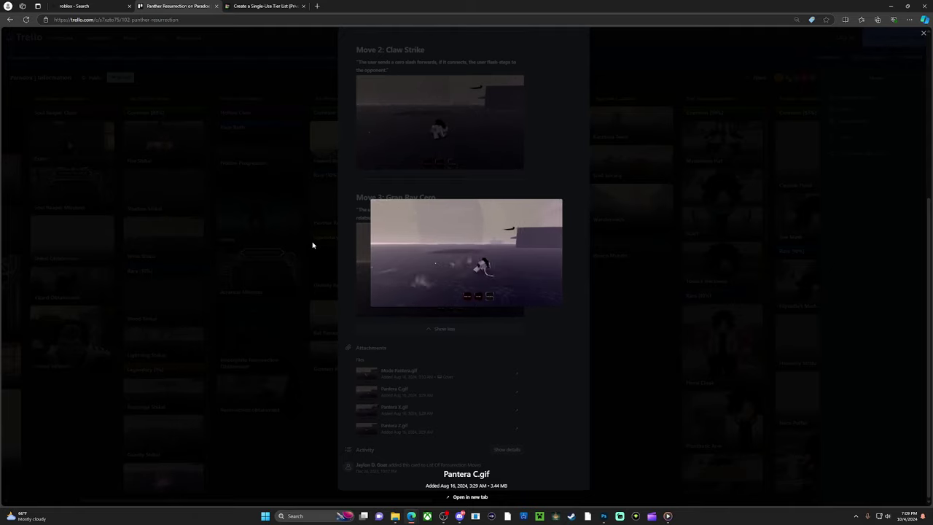
{"action": "left_click", "coordinate": [332, 236]}
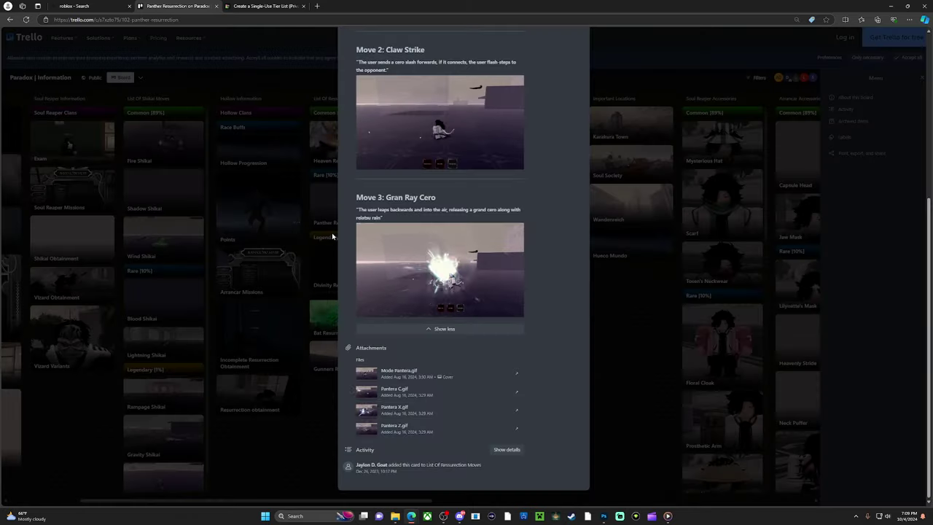
{"action": "scroll", "coordinate": [450, 247], "scroll_direction": "up", "scroll_amount": 5}
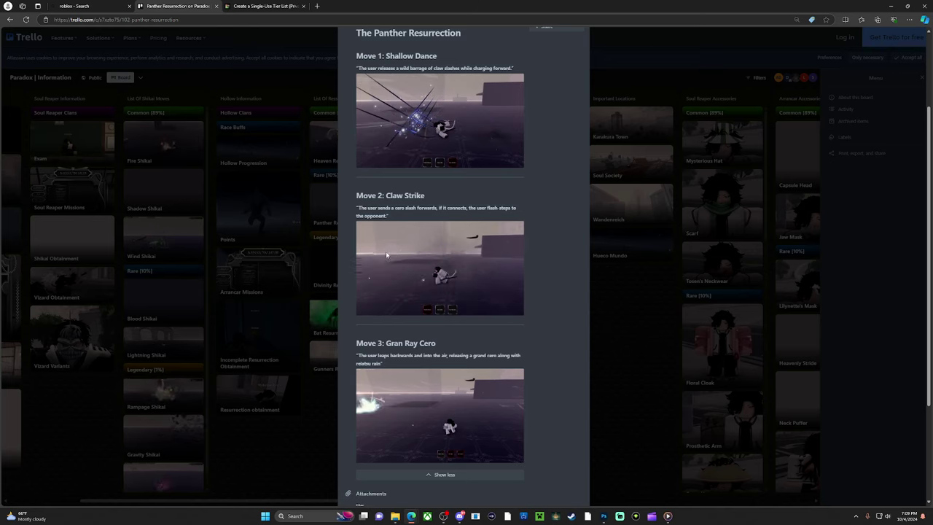
{"action": "key", "text": "Escape"}
Read through the Divinity Resurrection card's three expanded moves, then close the card
{"action": "left_click", "coordinate": [357, 276]}
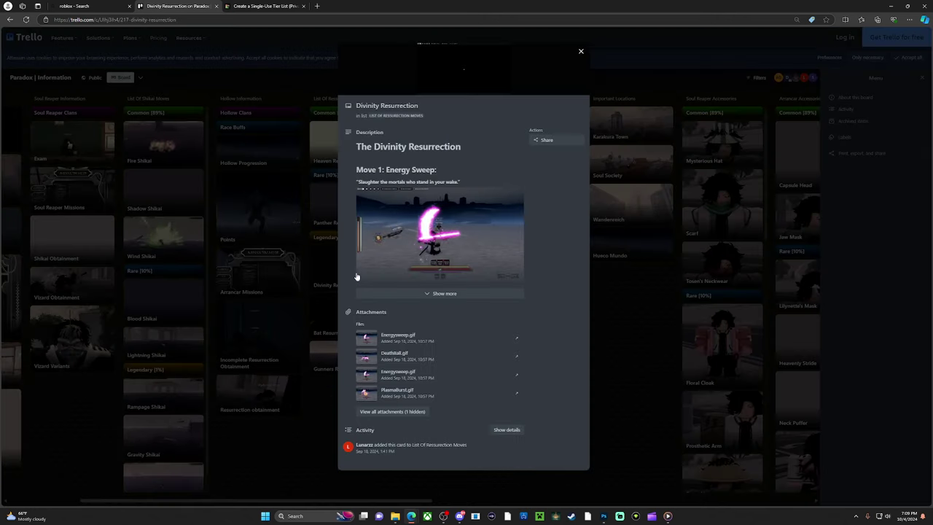
{"action": "left_click", "coordinate": [412, 293]}
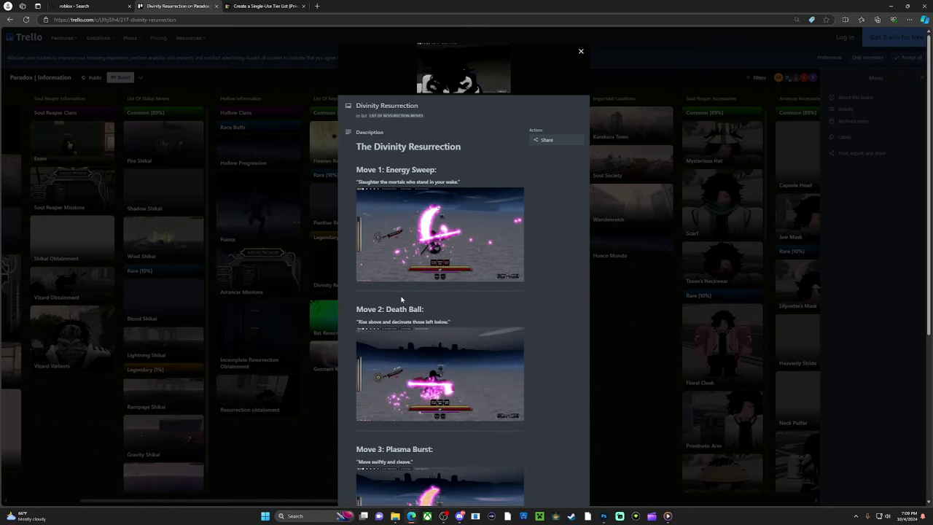
{"action": "scroll", "coordinate": [418, 269], "scroll_direction": "down", "scroll_amount": 1}
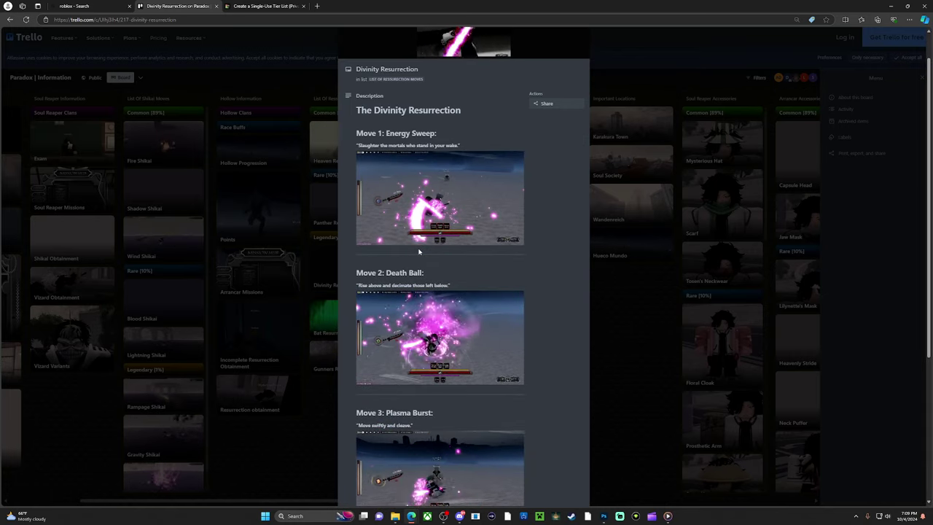
{"action": "scroll", "coordinate": [438, 270], "scroll_direction": "down", "scroll_amount": 3}
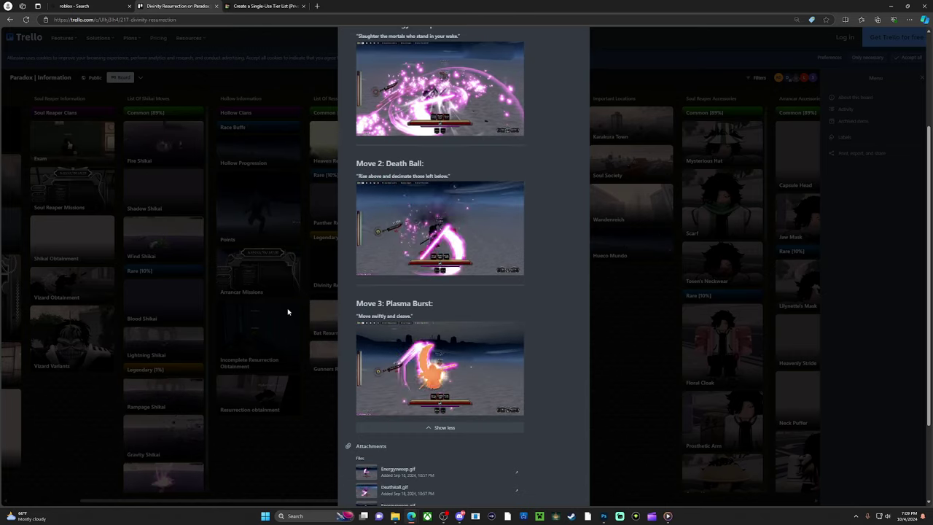
{"action": "left_click", "coordinate": [269, 238]}
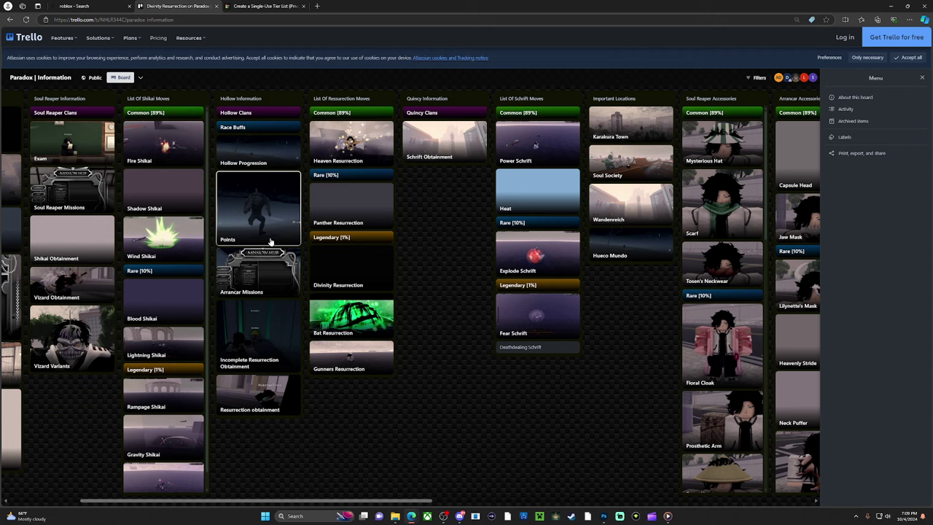
Open the Bat Resurrection card with all three moves expanded
{"action": "left_click", "coordinate": [338, 328]}
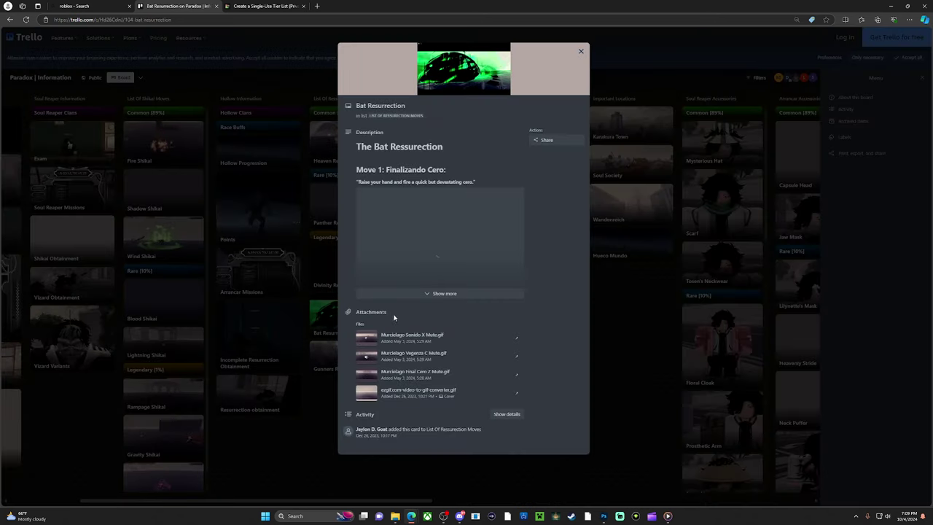
{"action": "left_click", "coordinate": [406, 295]}
{"action": "scroll", "coordinate": [401, 307], "scroll_direction": "down", "scroll_amount": 2}
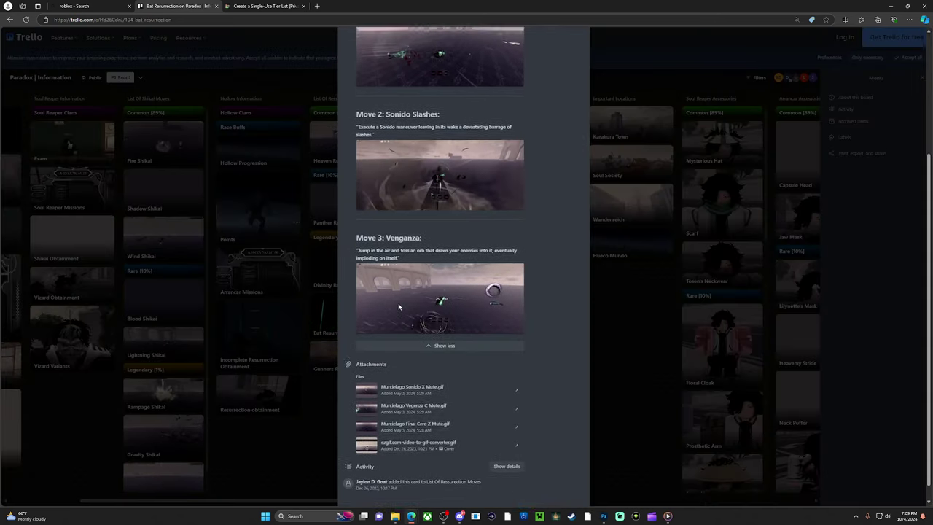
{"action": "scroll", "coordinate": [398, 307], "scroll_direction": "up", "scroll_amount": 2}
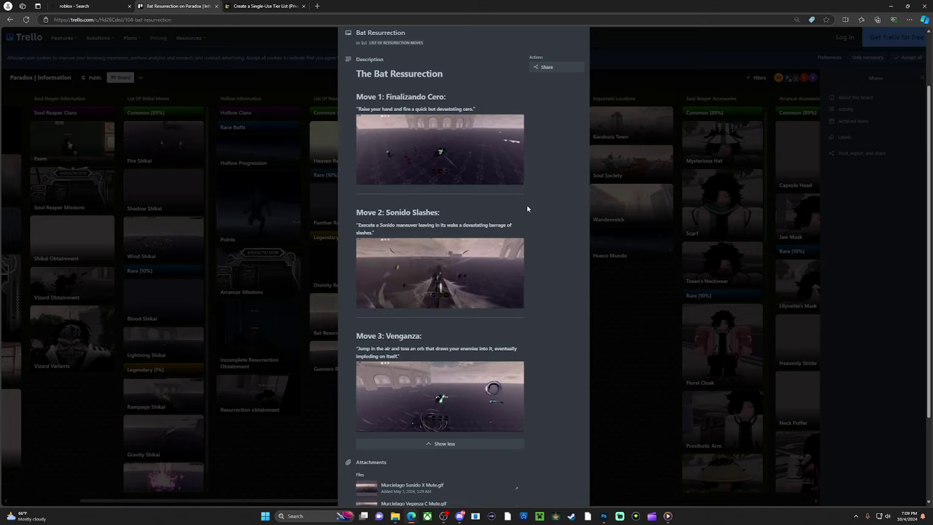
Watch the Final Cero Z, Sonido Slashes and Venganza GIFs enlarged, then close the Bat card
{"action": "left_click", "coordinate": [506, 277]}
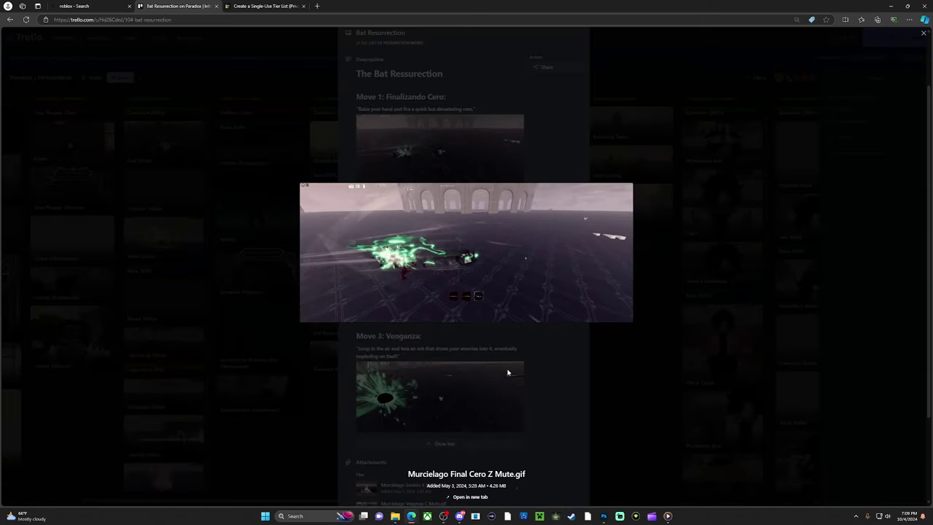
{"action": "left_click", "coordinate": [432, 392]}
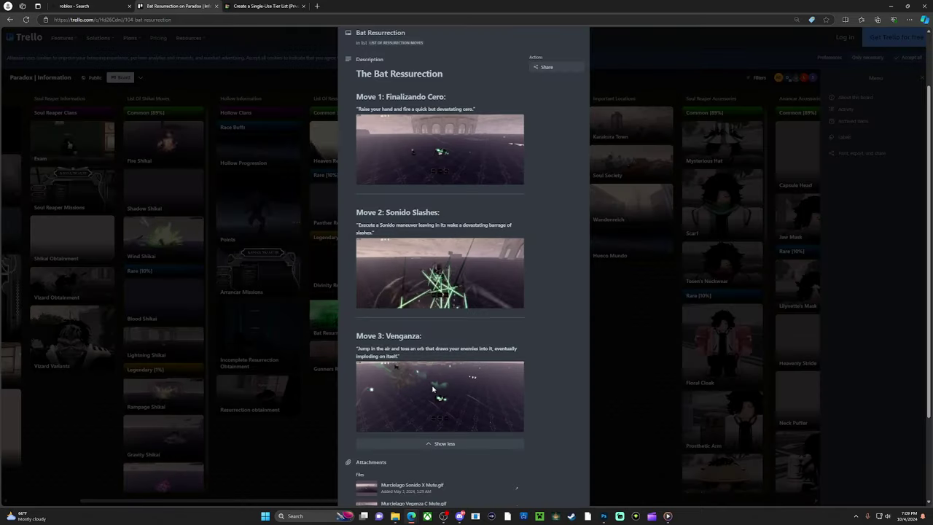
{"action": "left_click", "coordinate": [439, 302]}
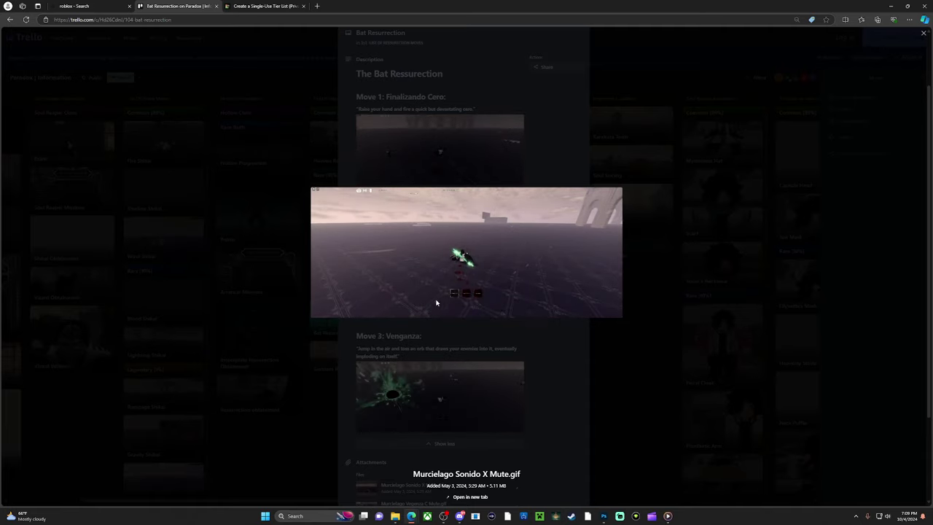
{"action": "left_click", "coordinate": [413, 380]}
{"action": "left_click", "coordinate": [413, 381]}
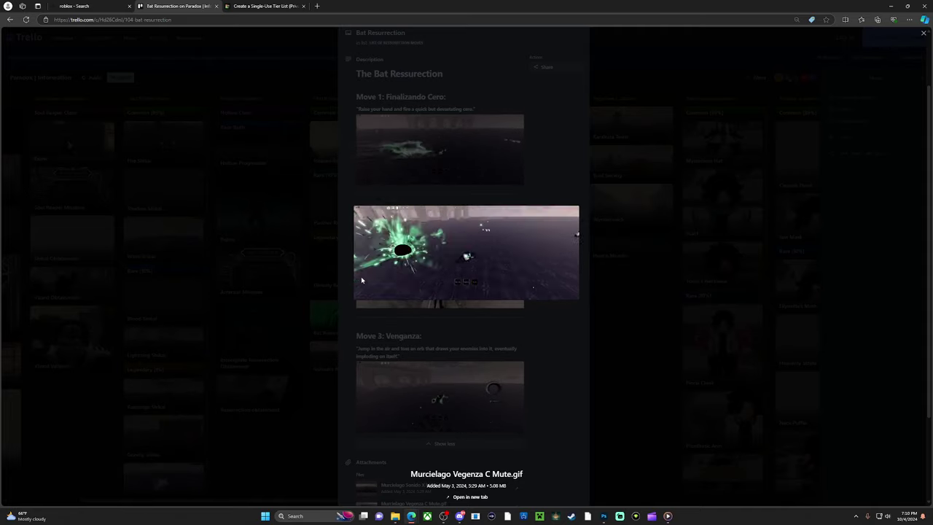
{"action": "key", "text": "Escape"}
{"action": "key", "text": "Escape"}
Open the Gunners Resurrection card, expand its moves and preview the Furious Kick GIF
{"action": "left_click", "coordinate": [361, 350]}
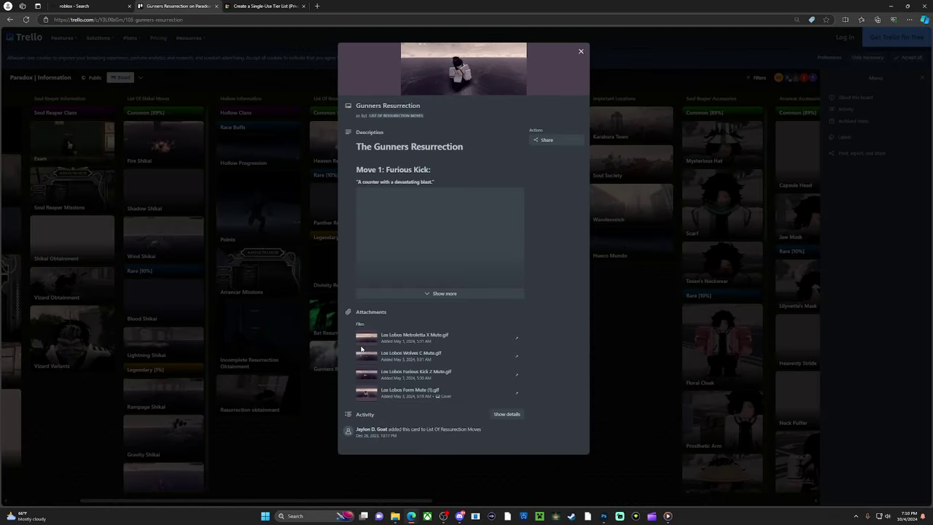
{"action": "left_click", "coordinate": [444, 291]}
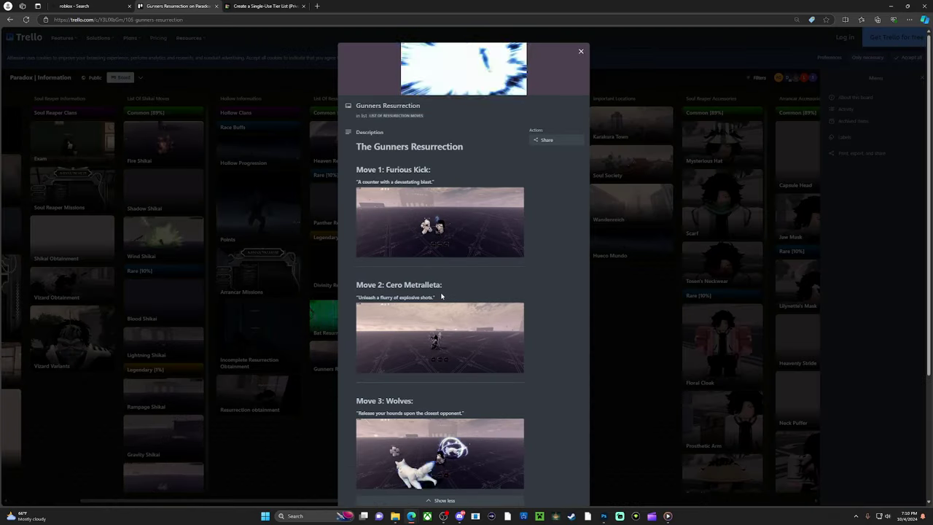
{"action": "left_click", "coordinate": [438, 227]}
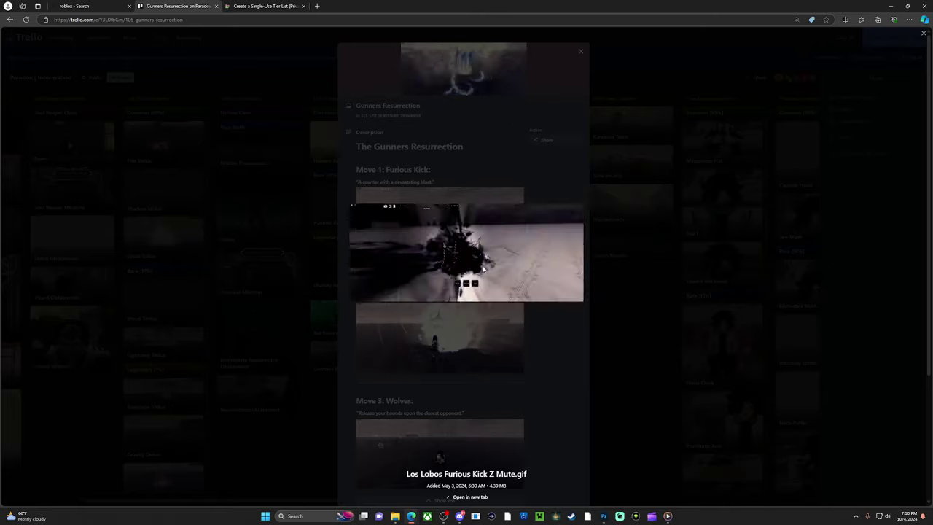
{"action": "key", "text": "Escape"}
Preview the Cero Metralleta and Wolves GIFs, then close the Gunners card
{"action": "left_click", "coordinate": [444, 327]}
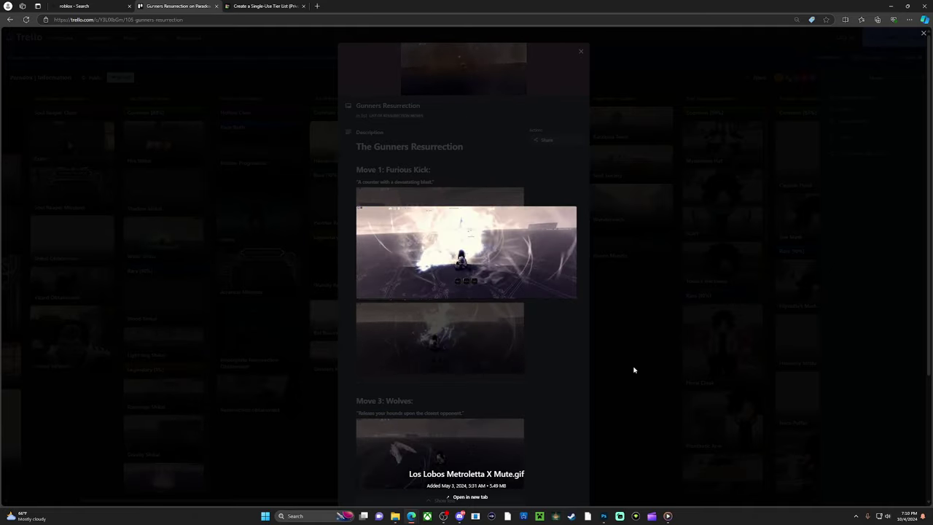
{"action": "left_click", "coordinate": [554, 381]}
{"action": "scroll", "coordinate": [546, 379], "scroll_direction": "down", "scroll_amount": 2}
{"action": "left_click", "coordinate": [475, 333]}
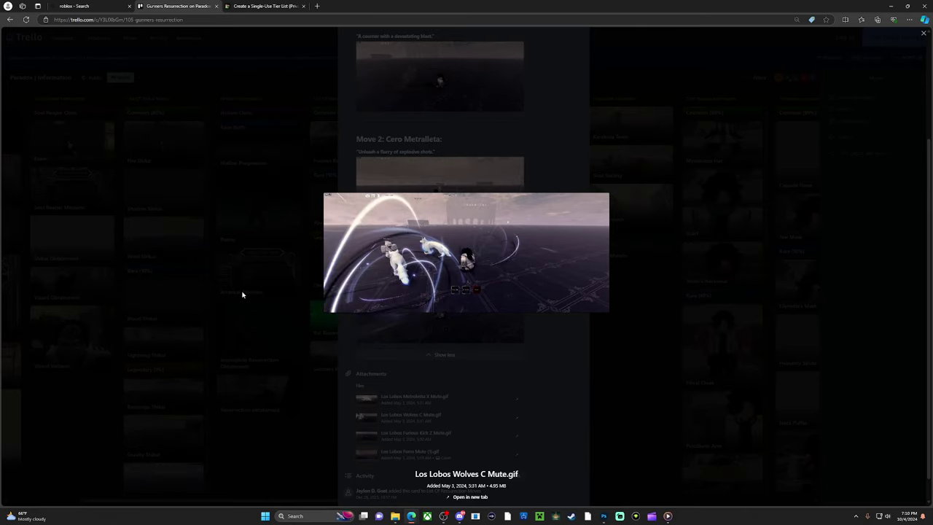
{"action": "left_click", "coordinate": [204, 274]}
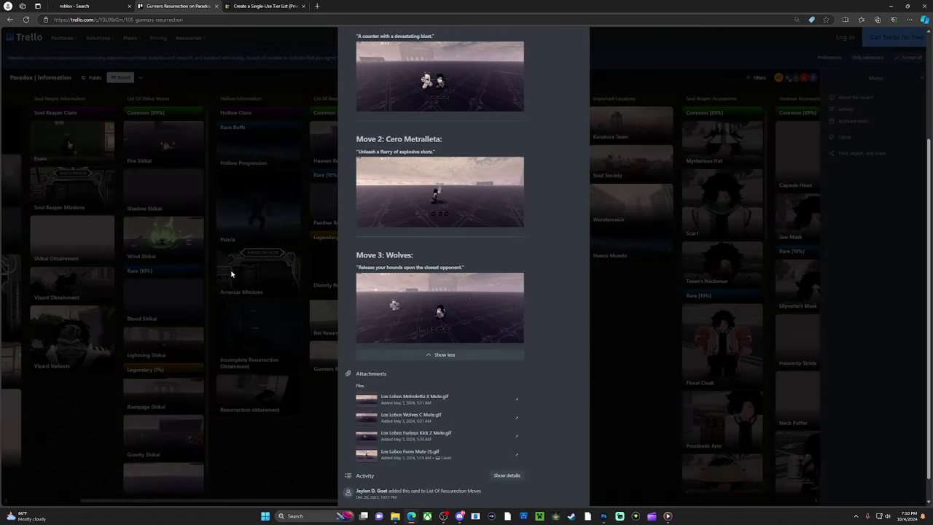
{"action": "left_click", "coordinate": [233, 271]}
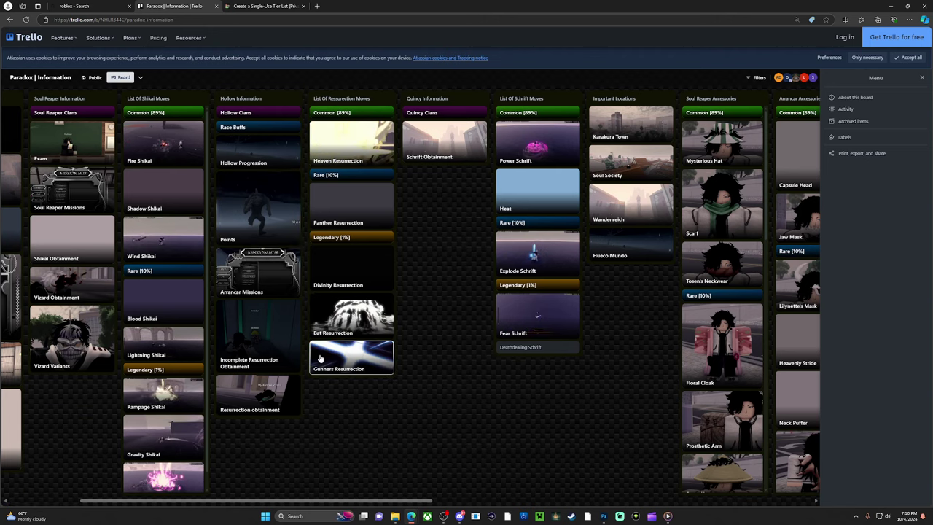
On the TierMaker page, place the white image in D, the grey one in A and the greenish one in S
{"action": "left_click", "coordinate": [286, 8]}
{"action": "scroll", "coordinate": [354, 337], "scroll_direction": "down", "scroll_amount": 2}
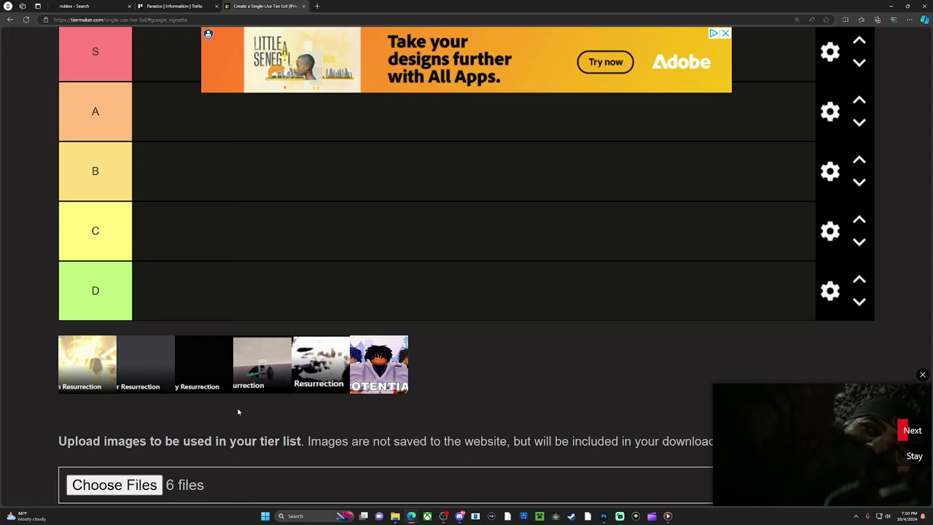
{"action": "scroll", "coordinate": [237, 412], "scroll_direction": "up", "scroll_amount": 2}
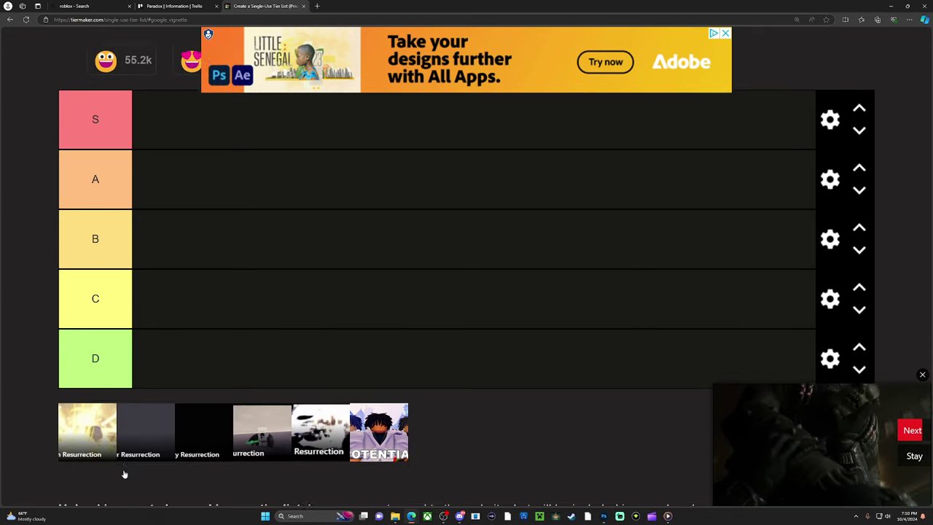
{"action": "scroll", "coordinate": [124, 474], "scroll_direction": "down", "scroll_amount": 2}
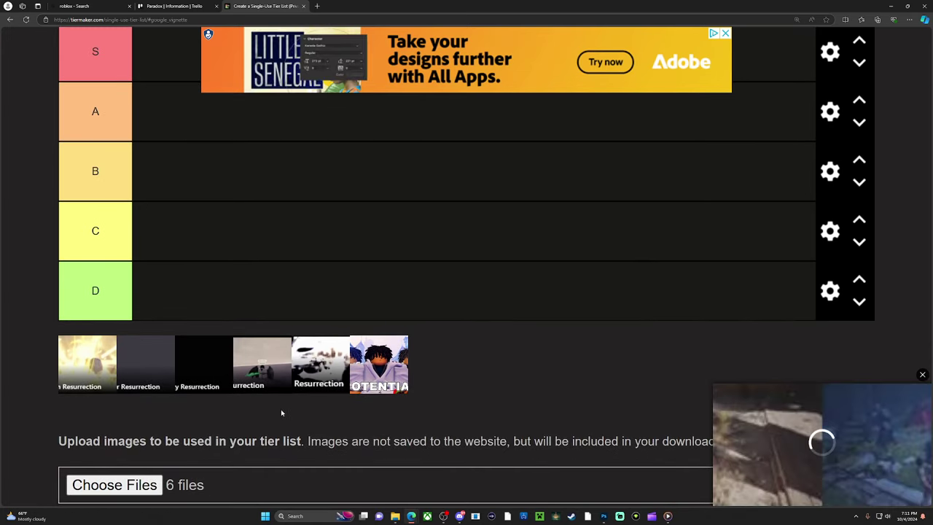
{"action": "left_click_drag", "start_coordinate": [326, 374], "coordinate": [222, 299]}
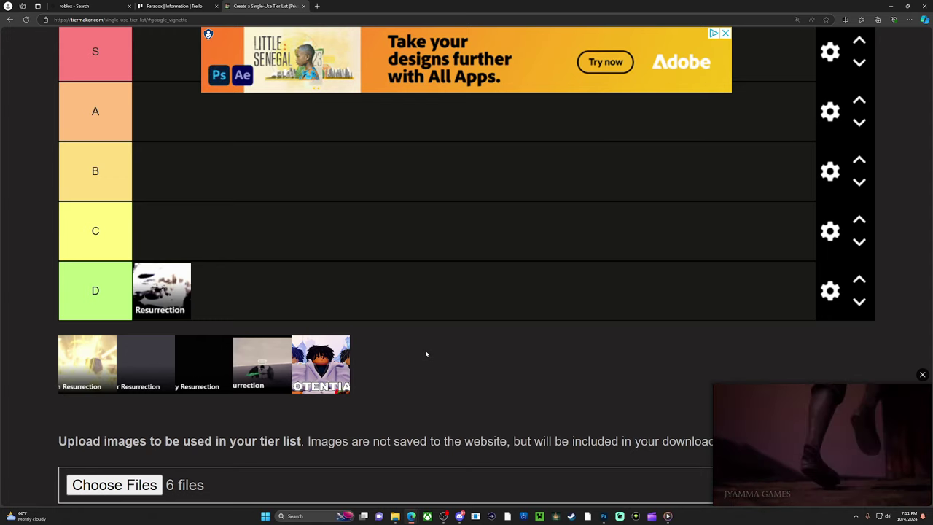
{"action": "scroll", "coordinate": [428, 353], "scroll_direction": "up", "scroll_amount": 2}
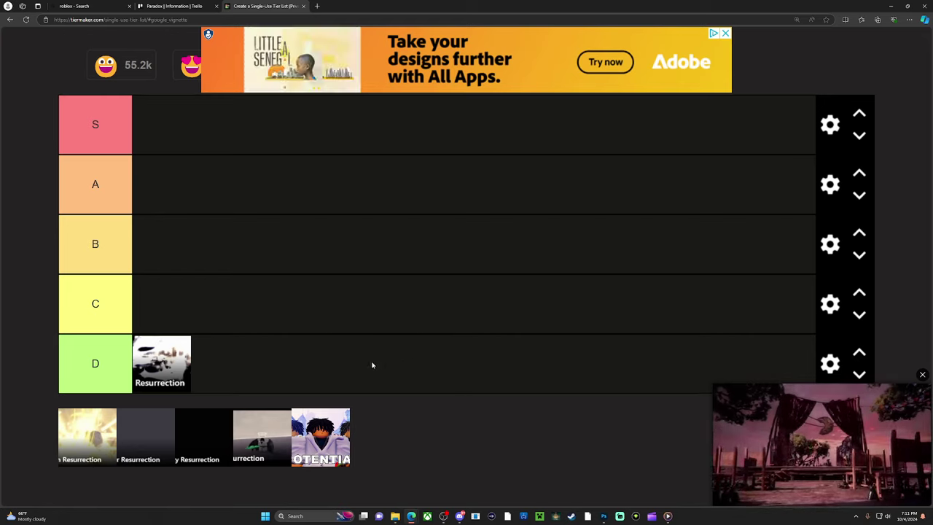
{"action": "left_click_drag", "start_coordinate": [161, 457], "coordinate": [163, 241]}
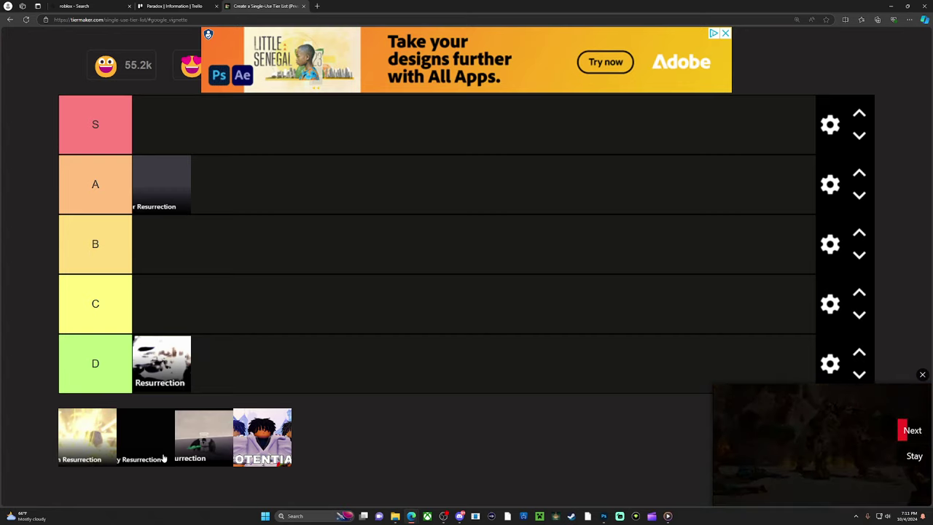
{"action": "mouse_move", "coordinate": [188, 458]}
{"action": "left_mouse_down"}
{"action": "mouse_move", "coordinate": [196, 306]}
{"action": "mouse_move", "coordinate": [179, 148]}
{"action": "left_mouse_up"}
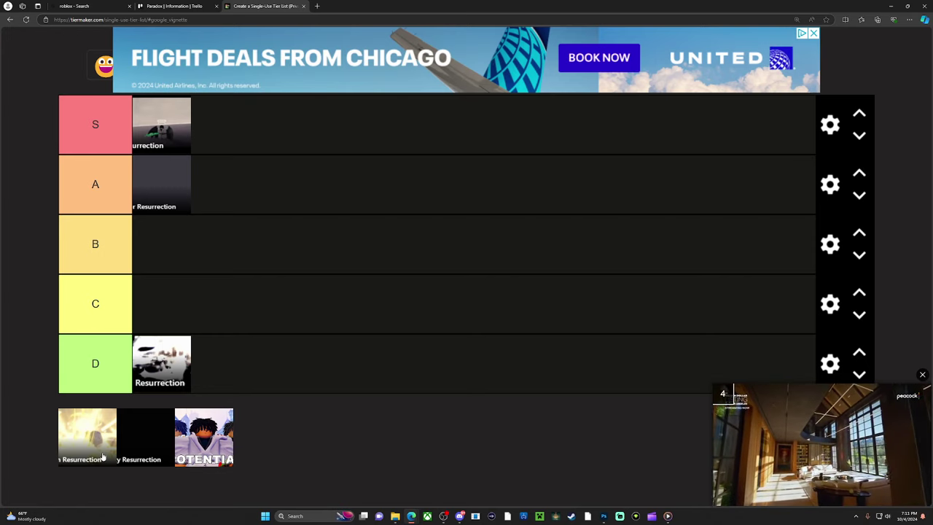
Drag the yellow image into tier B and the black image into tier A after the grey one
{"action": "mouse_move", "coordinate": [102, 457]}
{"action": "left_mouse_down"}
{"action": "mouse_move", "coordinate": [212, 284]}
{"action": "mouse_move", "coordinate": [215, 238]}
{"action": "mouse_move", "coordinate": [208, 244]}
{"action": "left_mouse_up"}
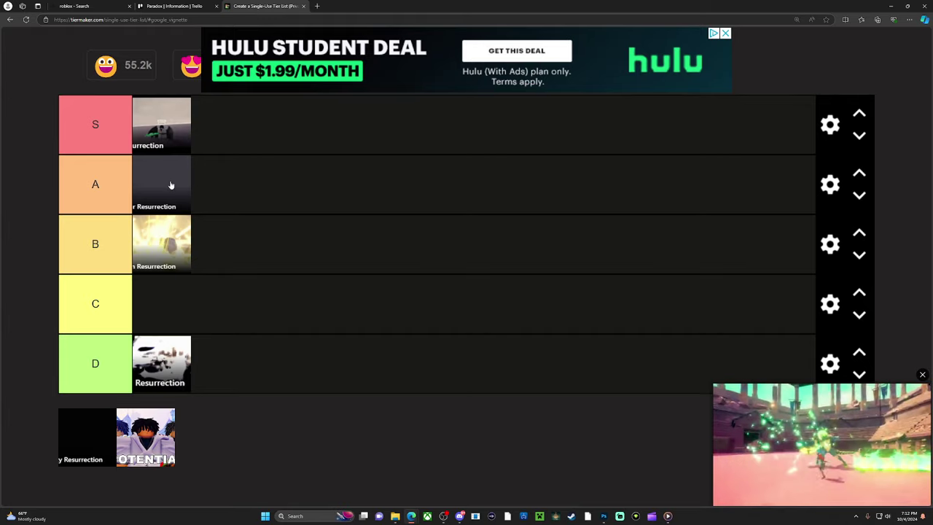
{"action": "mouse_move", "coordinate": [171, 185]}
{"action": "left_mouse_down"}
{"action": "mouse_move", "coordinate": [229, 202]}
{"action": "mouse_move", "coordinate": [184, 189]}
{"action": "left_mouse_up"}
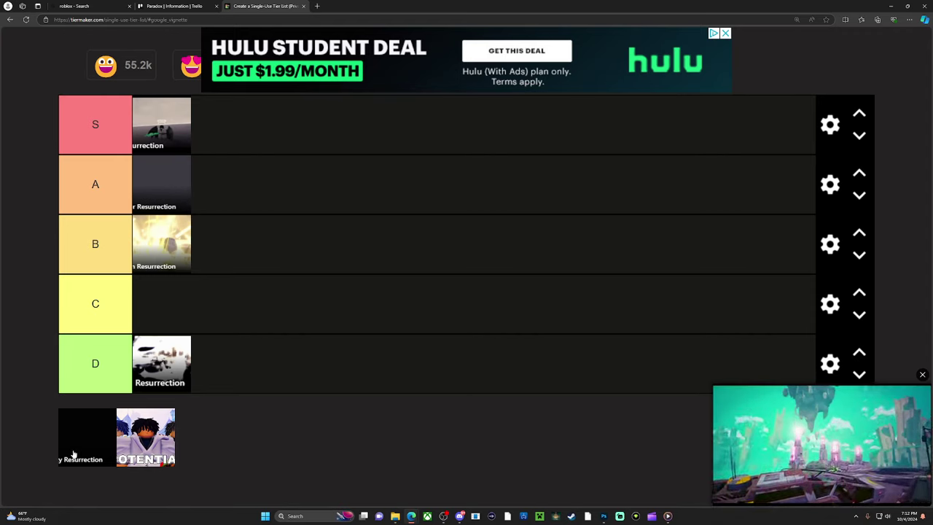
{"action": "mouse_move", "coordinate": [73, 455]}
{"action": "left_mouse_down"}
{"action": "mouse_move", "coordinate": [212, 266]}
{"action": "mouse_move", "coordinate": [244, 260]}
{"action": "mouse_move", "coordinate": [275, 231]}
{"action": "mouse_move", "coordinate": [252, 280]}
{"action": "mouse_move", "coordinate": [334, 377]}
{"action": "mouse_move", "coordinate": [283, 184]}
{"action": "left_mouse_up"}
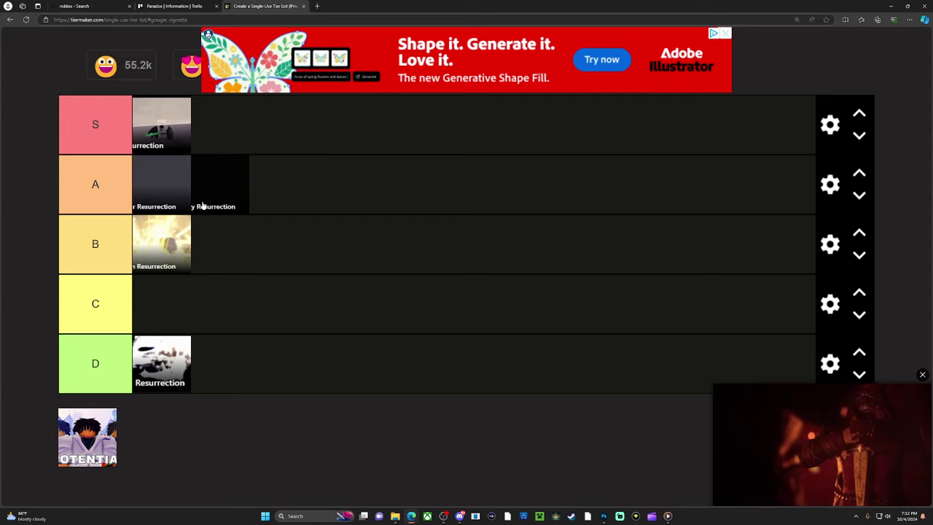
Drag the black image to the first slot in tier A, ahead of the grey one
{"action": "mouse_move", "coordinate": [203, 207]}
{"action": "left_mouse_down"}
{"action": "mouse_move", "coordinate": [150, 207]}
{"action": "mouse_move", "coordinate": [142, 217]}
{"action": "mouse_move", "coordinate": [223, 200]}
{"action": "left_mouse_up"}
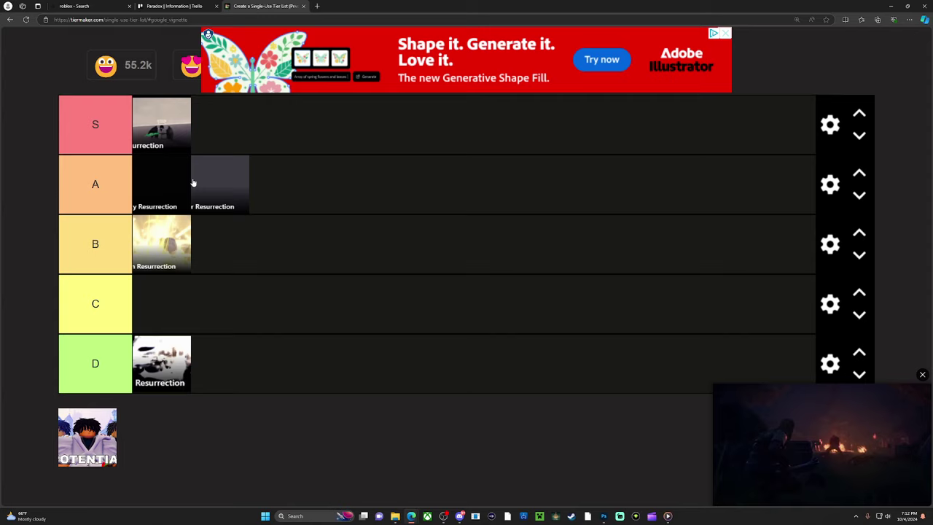